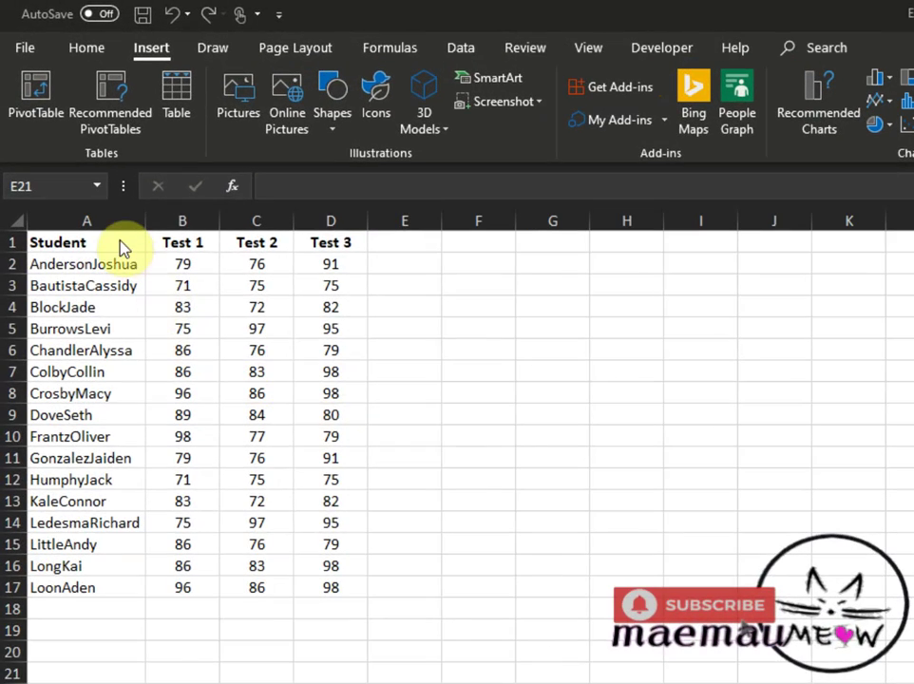
pyautogui.click(119, 241)
pyautogui.moveTo(143, 268); pyautogui.dragTo(182, 581)
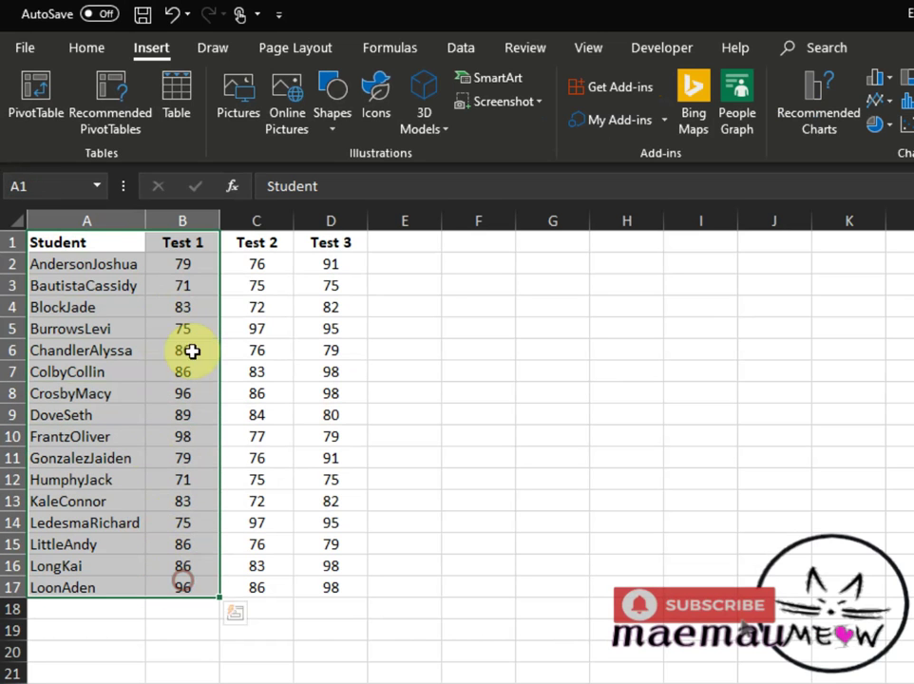
pyautogui.click(200, 243)
pyautogui.moveTo(202, 242); pyautogui.dragTo(349, 604)
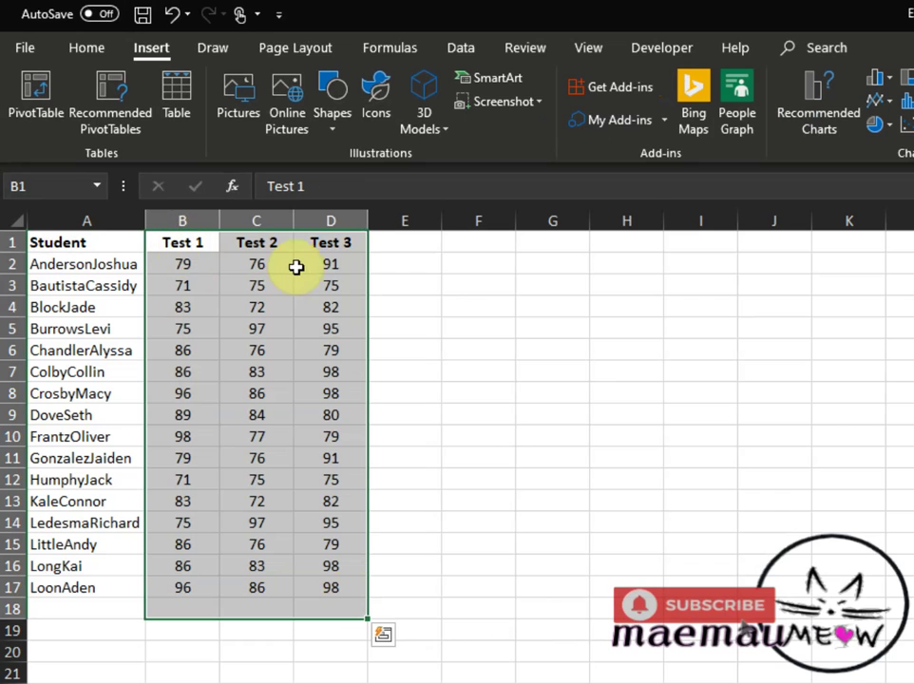
pyautogui.click(580, 313)
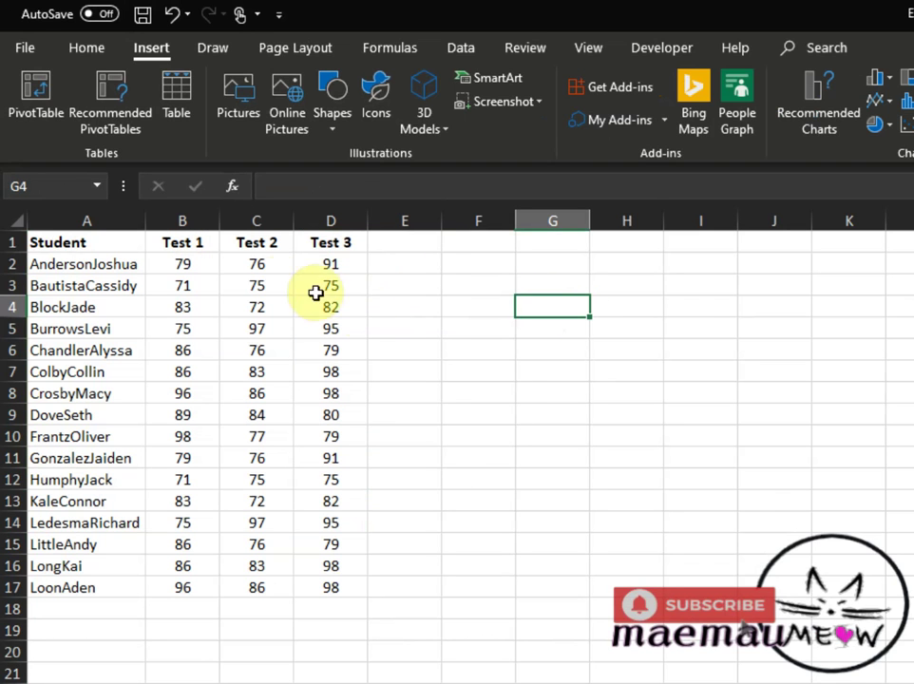
pyautogui.click(89, 244)
pyautogui.moveTo(89, 244)
pyautogui.mouseDown()
pyautogui.moveTo(331, 259)
pyautogui.moveTo(340, 243)
pyautogui.mouseUp()
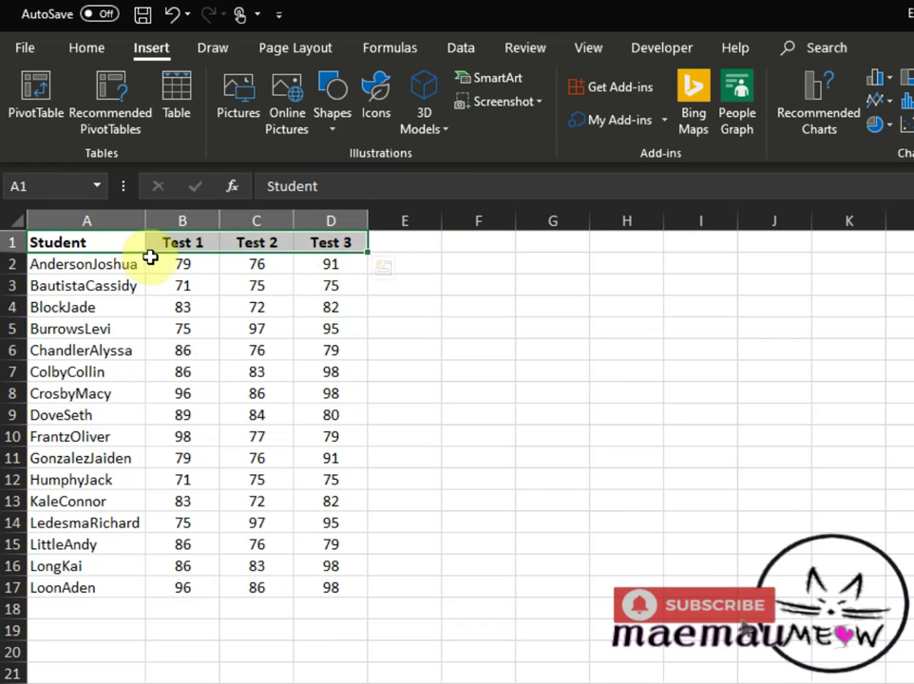
pyautogui.click(113, 243)
pyautogui.moveTo(113, 243); pyautogui.dragTo(344, 245)
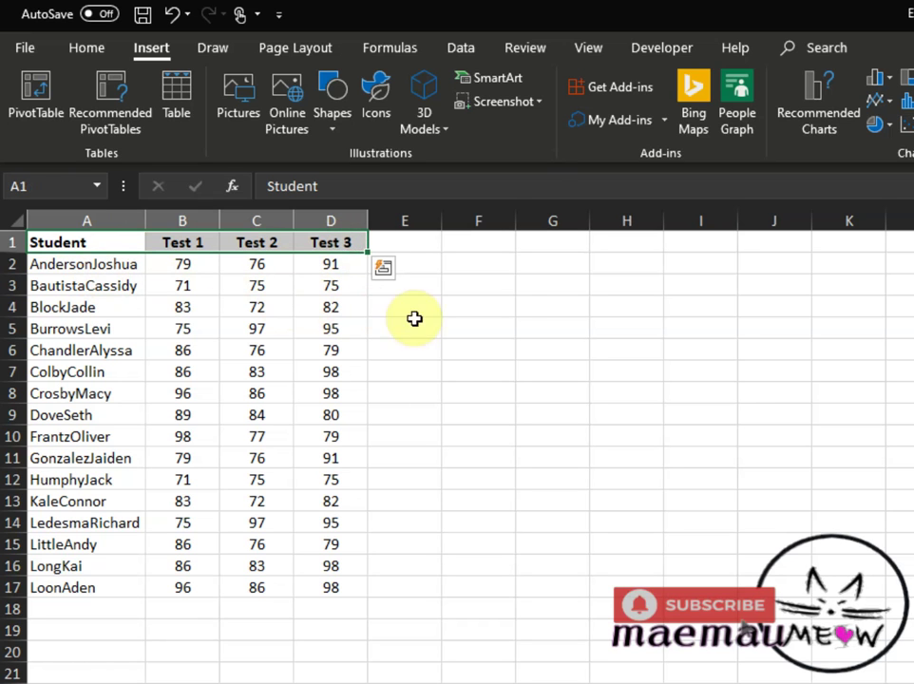
pyautogui.click(531, 339)
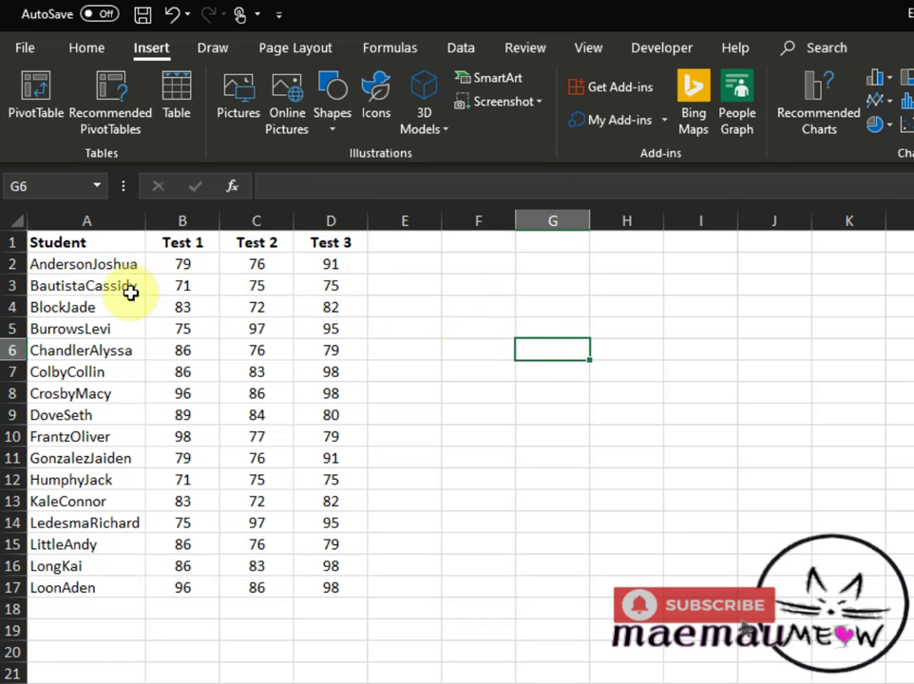
pyautogui.moveTo(112, 244); pyautogui.dragTo(347, 589)
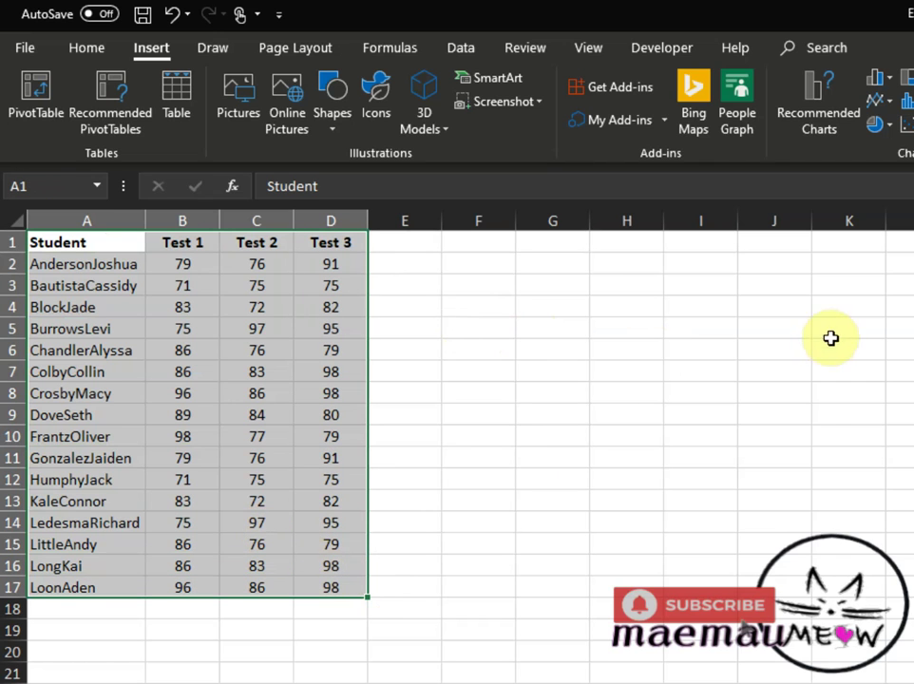
pyautogui.click(528, 287)
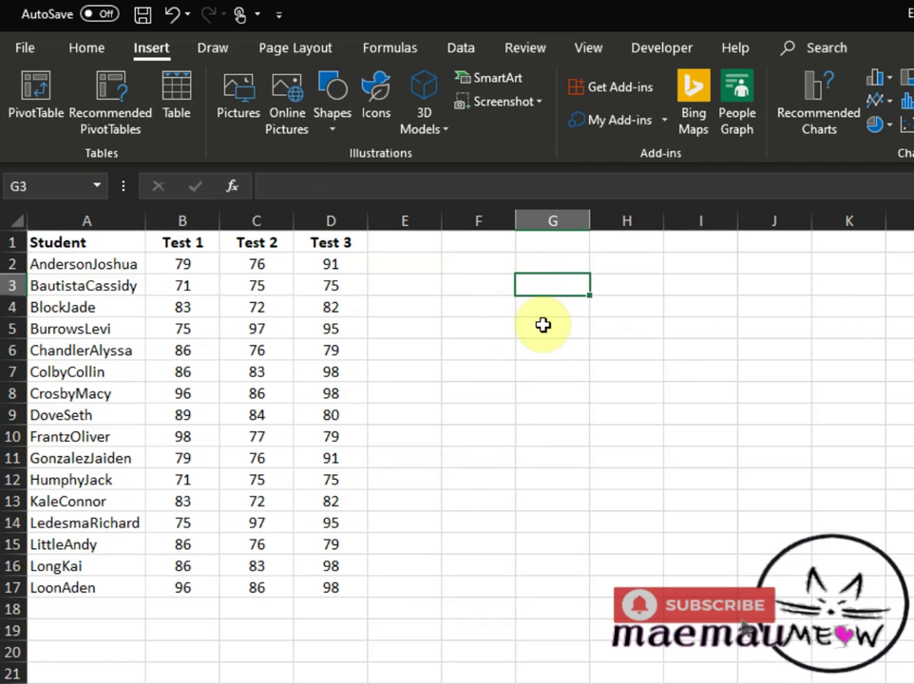
# Create a table with headers from the student test scores in A1:D17
pyautogui.moveTo(112, 242); pyautogui.dragTo(333, 587)
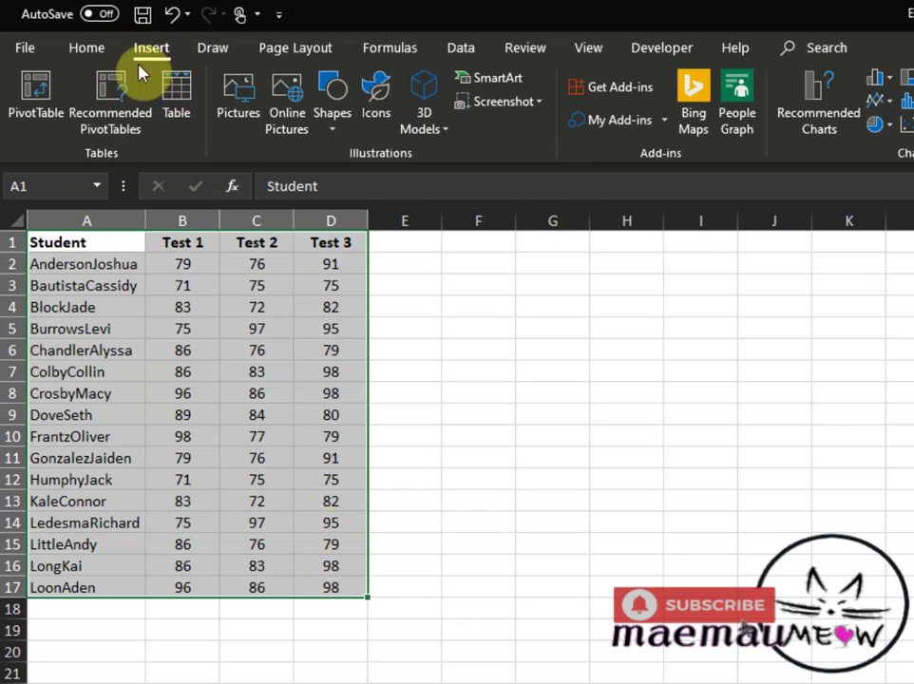
pyautogui.click(176, 102)
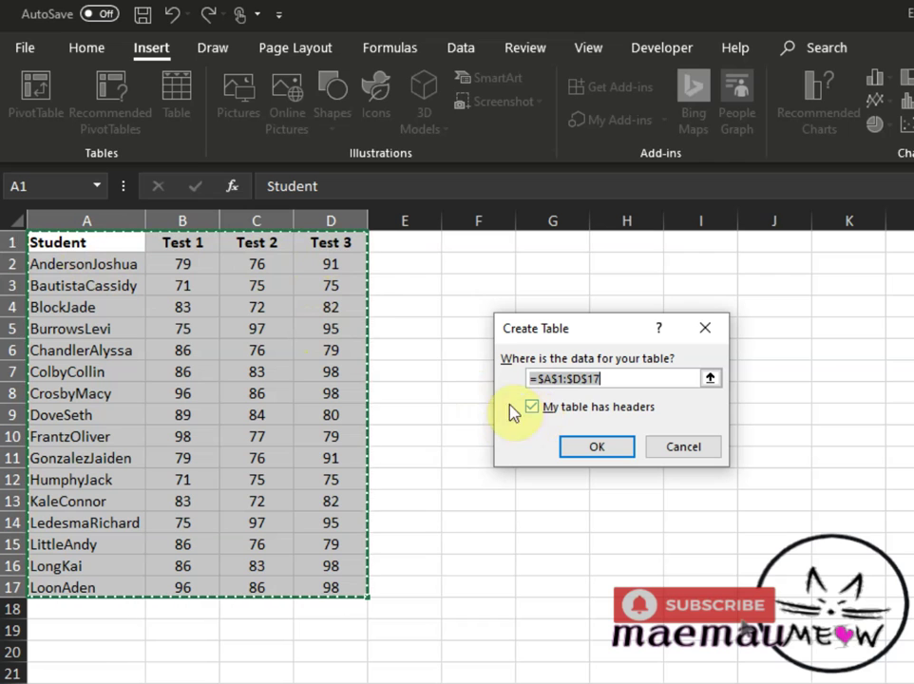
pyautogui.click(584, 455)
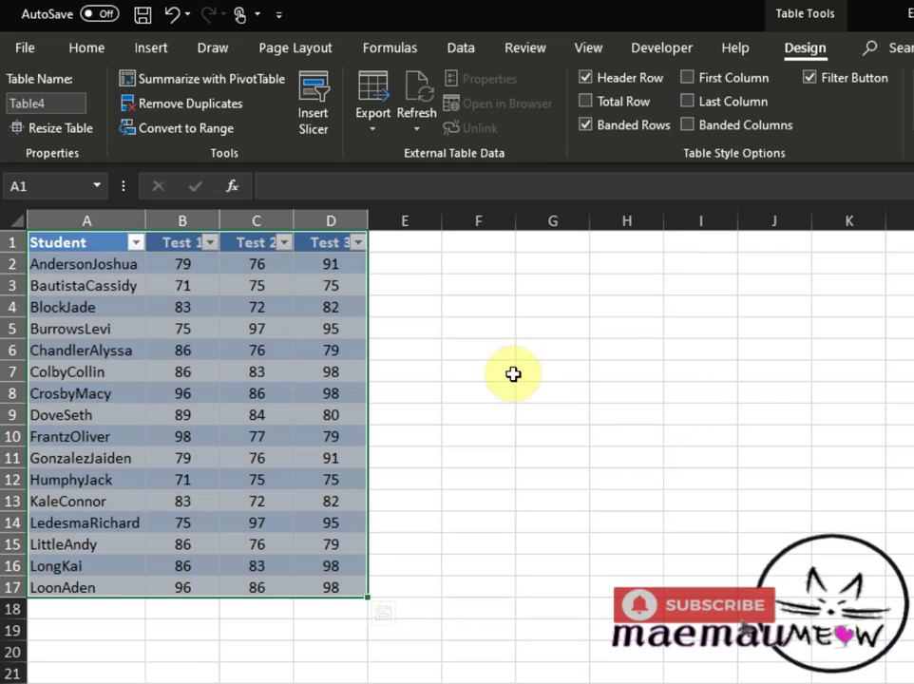
pyautogui.click(577, 365)
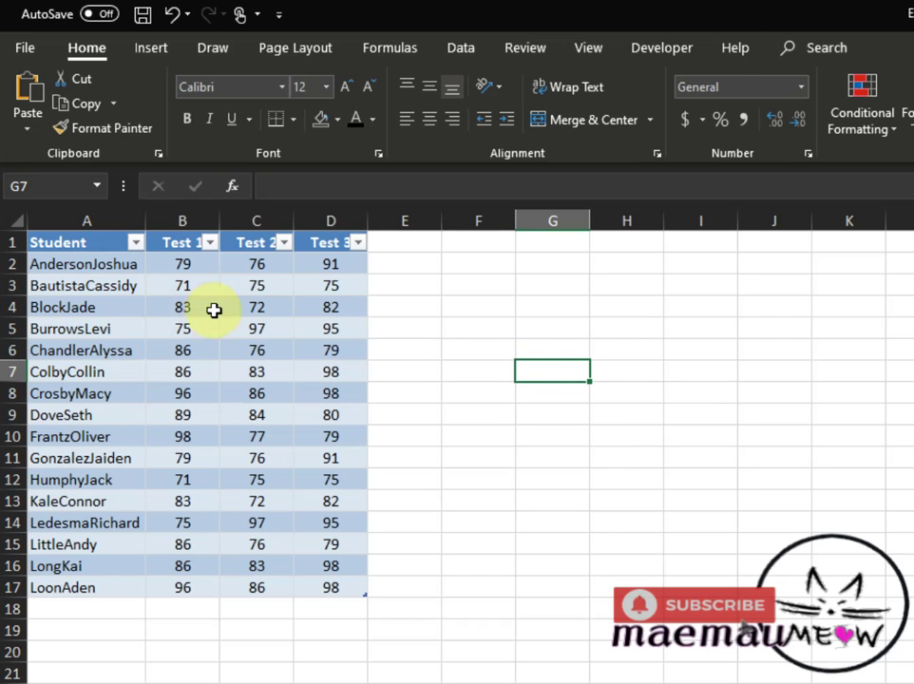
pyautogui.click(69, 245)
pyautogui.moveTo(68, 246); pyautogui.dragTo(323, 582)
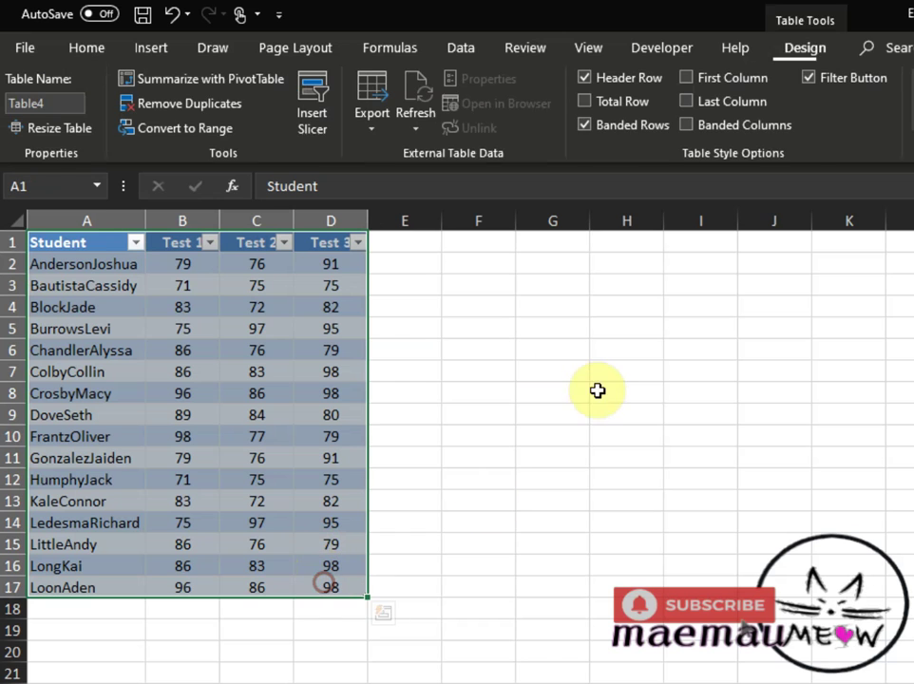
pyautogui.click(867, 346)
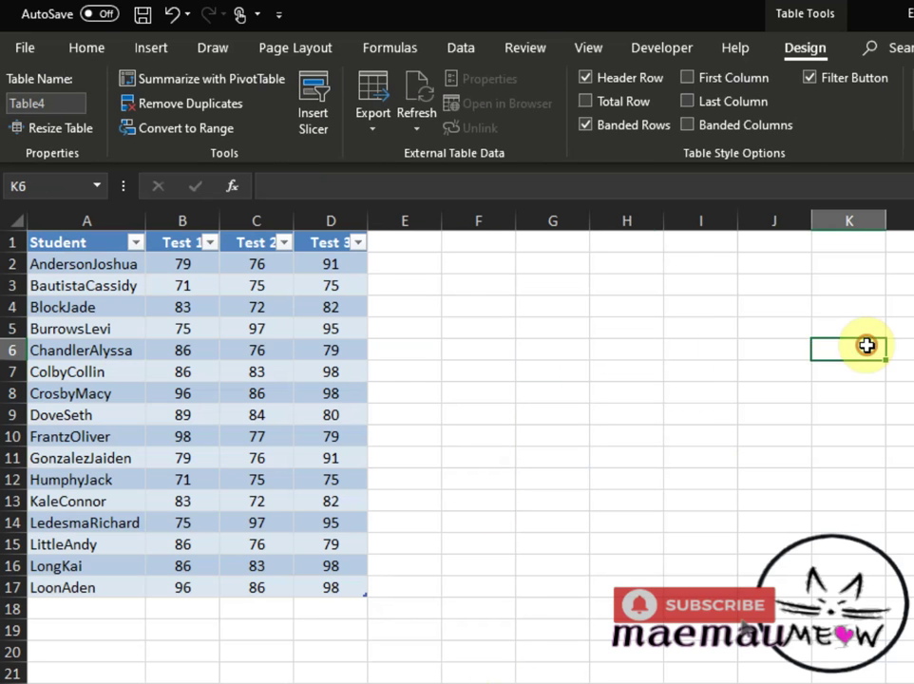
pyautogui.rightClick(271, 349)
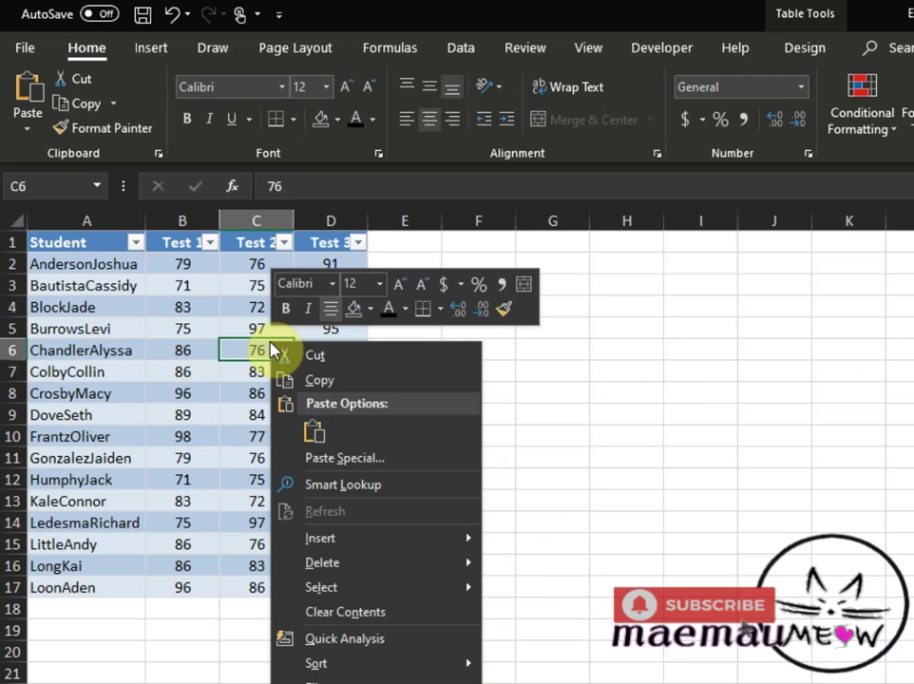
pyautogui.press('Escape')
pyautogui.click(108, 307)
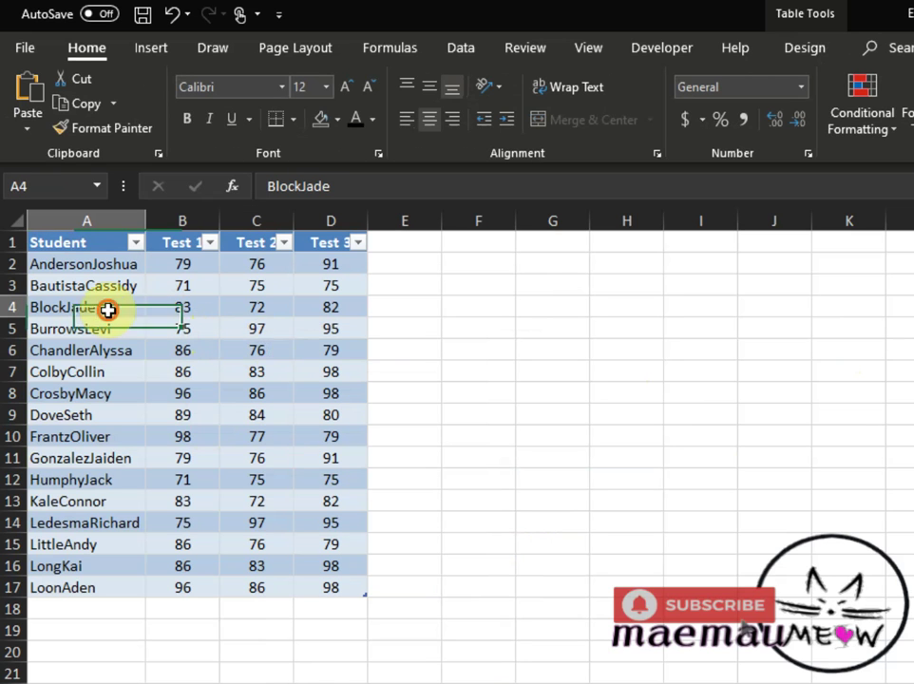
# Convert the student scores table to a normal range
pyautogui.rightClick(205, 329)
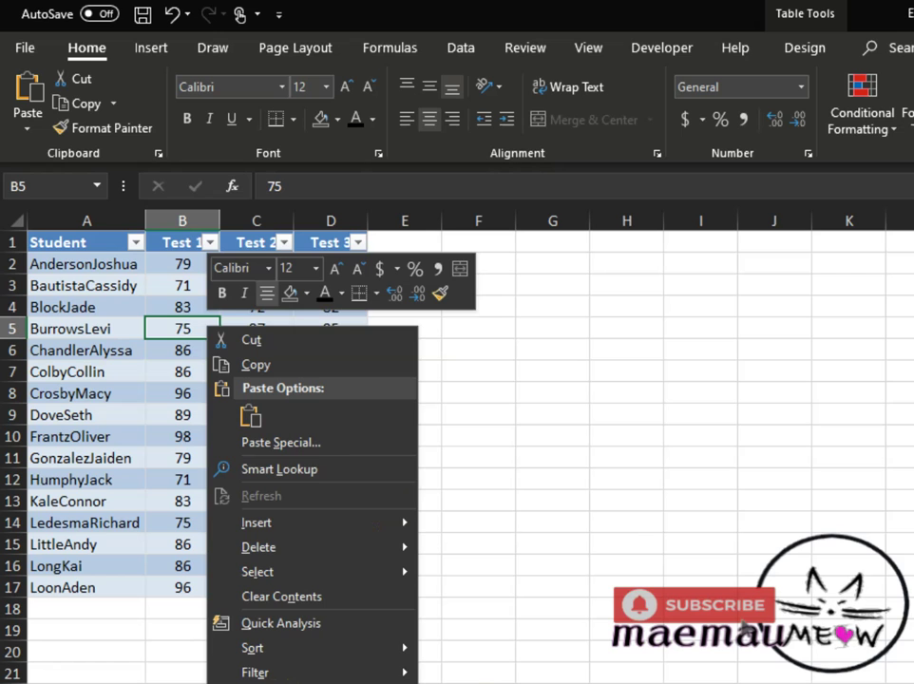
pyautogui.click(475, 683)
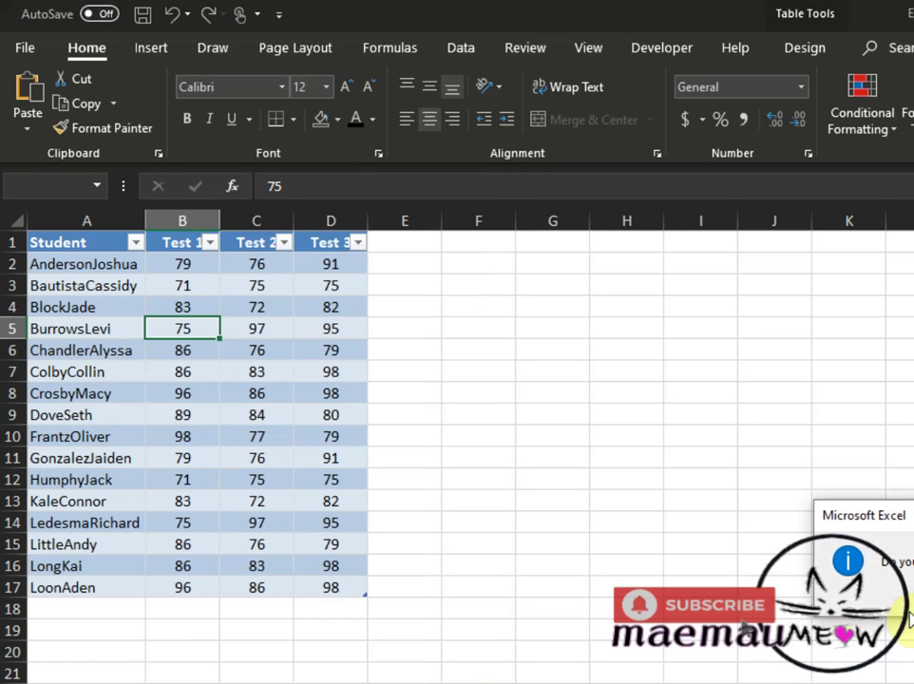
pyautogui.moveTo(898, 518); pyautogui.dragTo(635, 359)
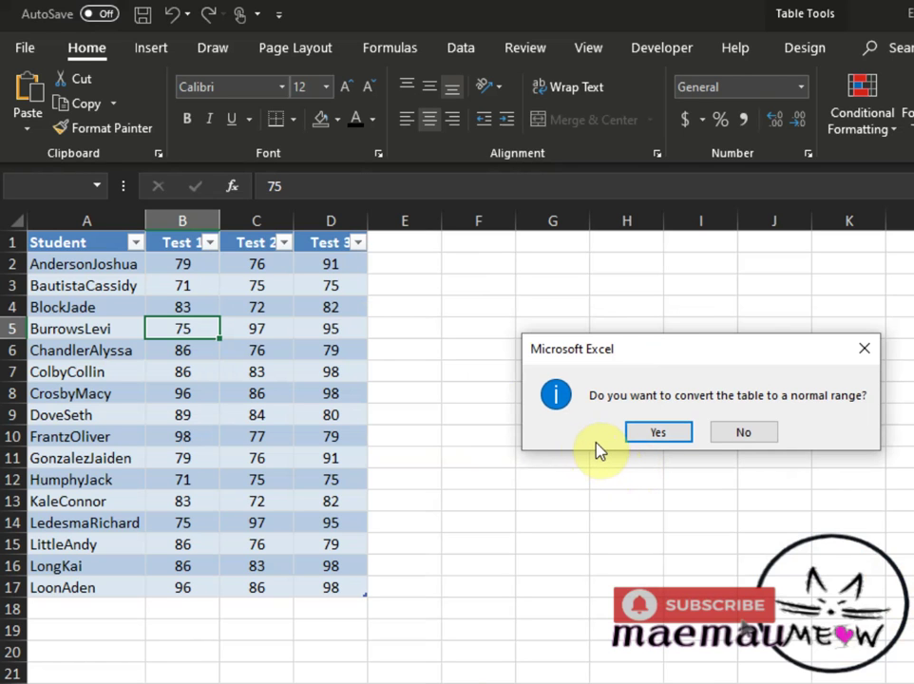
pyautogui.click(676, 432)
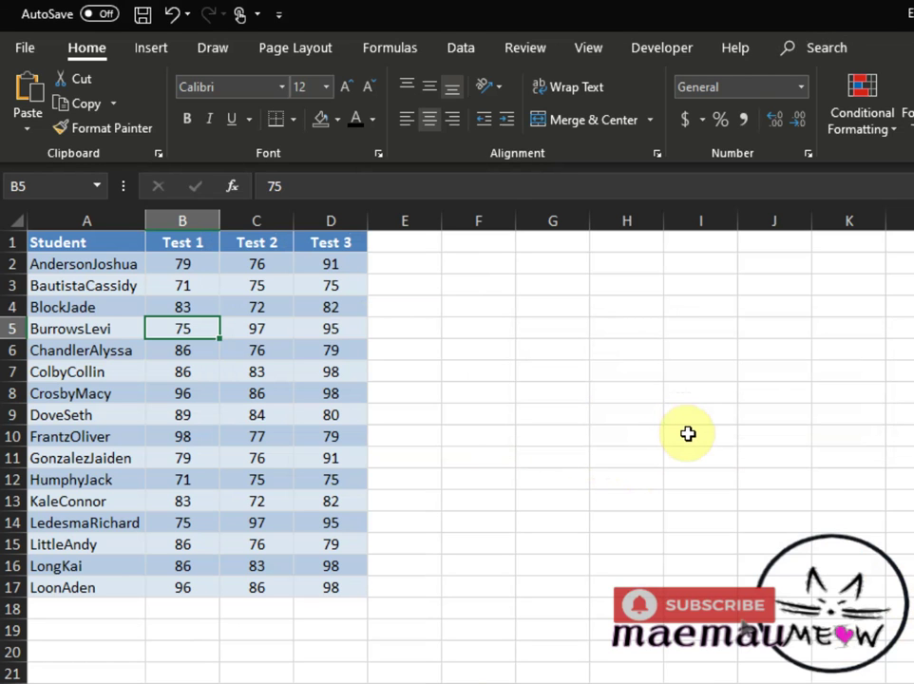
pyautogui.click(688, 433)
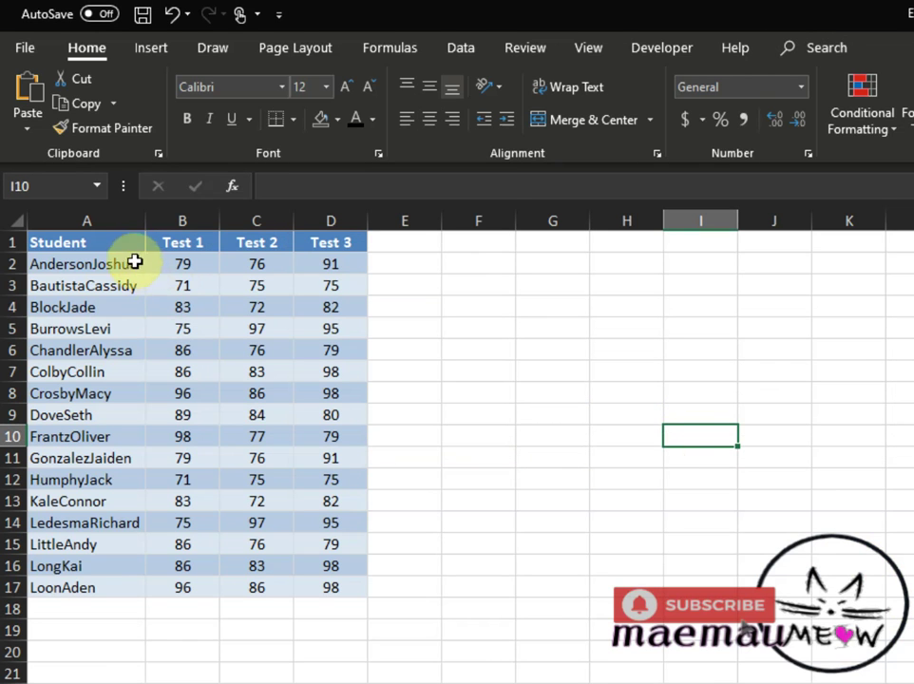
# Remove the leftover table fill from A1:D17 and set the range's font color to black
pyautogui.moveTo(121, 245); pyautogui.dragTo(194, 372)
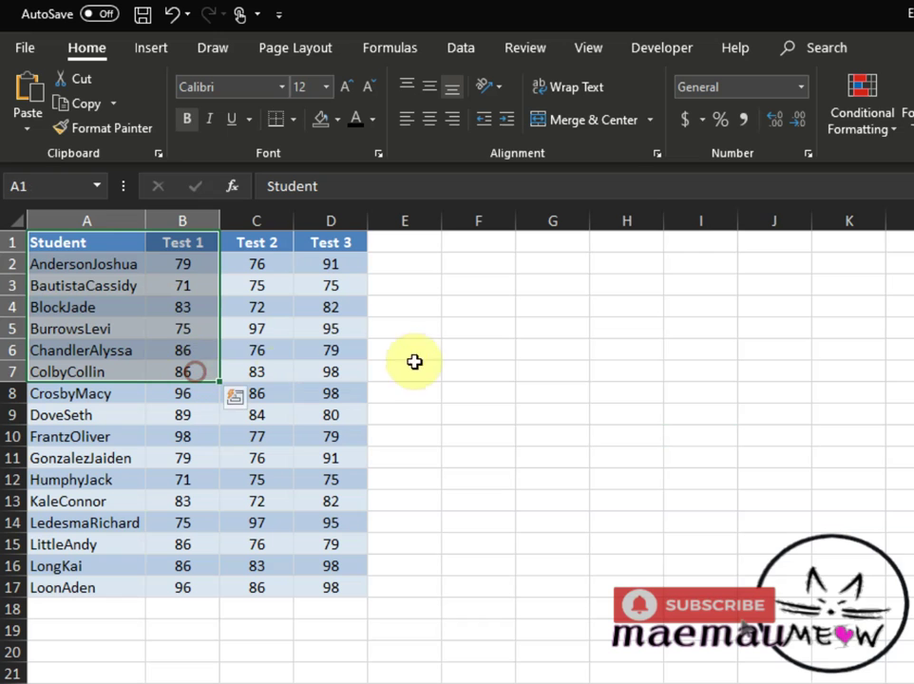
pyautogui.click(118, 268)
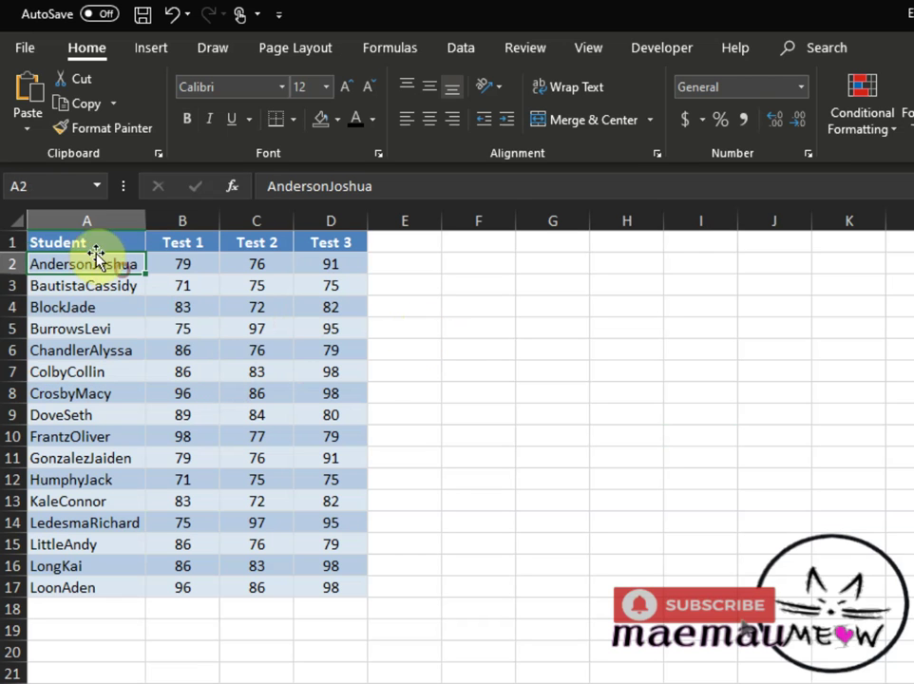
pyautogui.moveTo(88, 244); pyautogui.dragTo(309, 587)
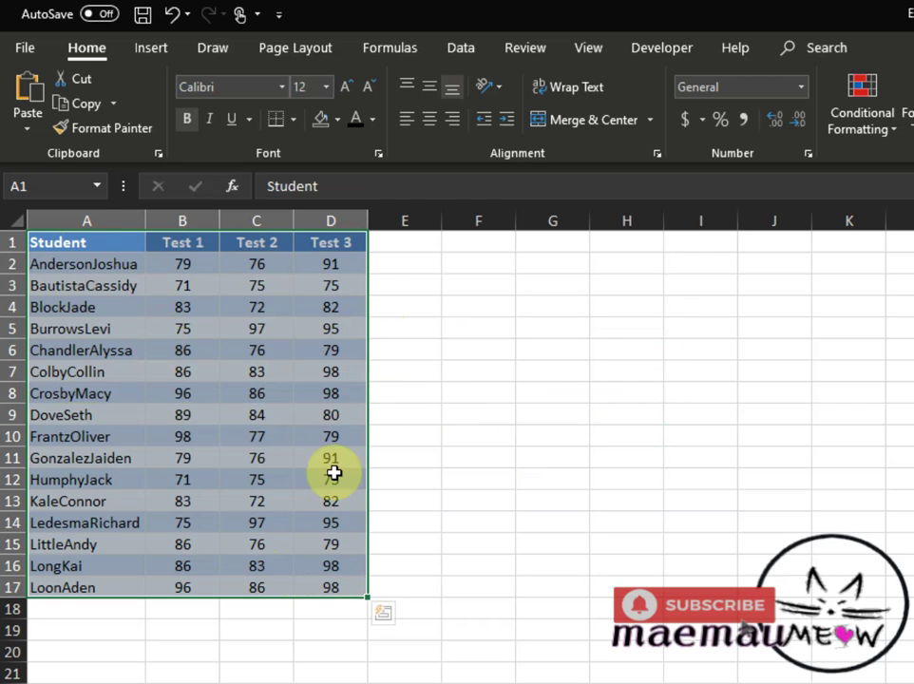
pyautogui.click(323, 133)
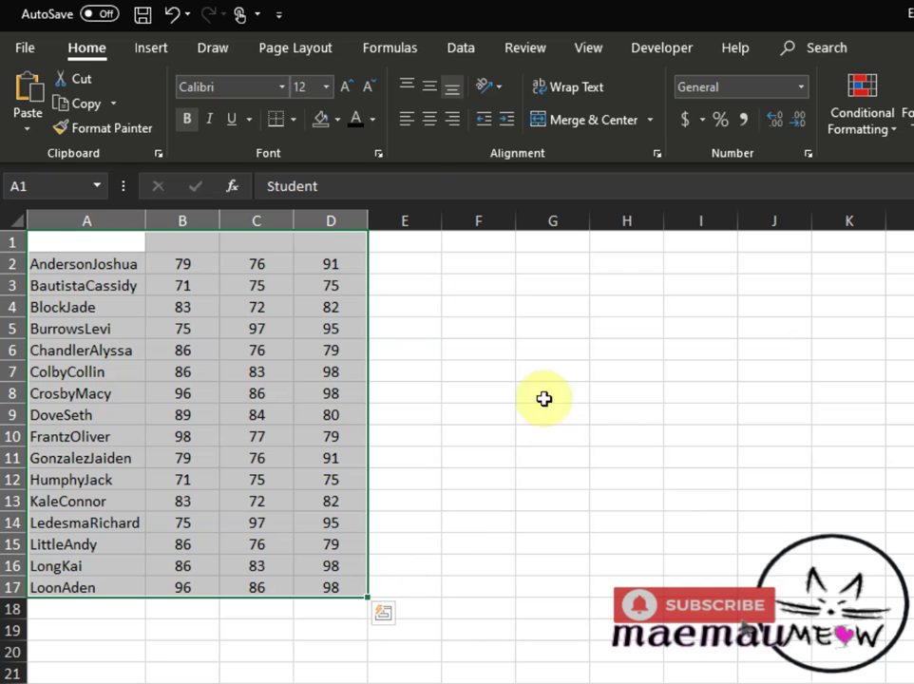
pyautogui.click(357, 123)
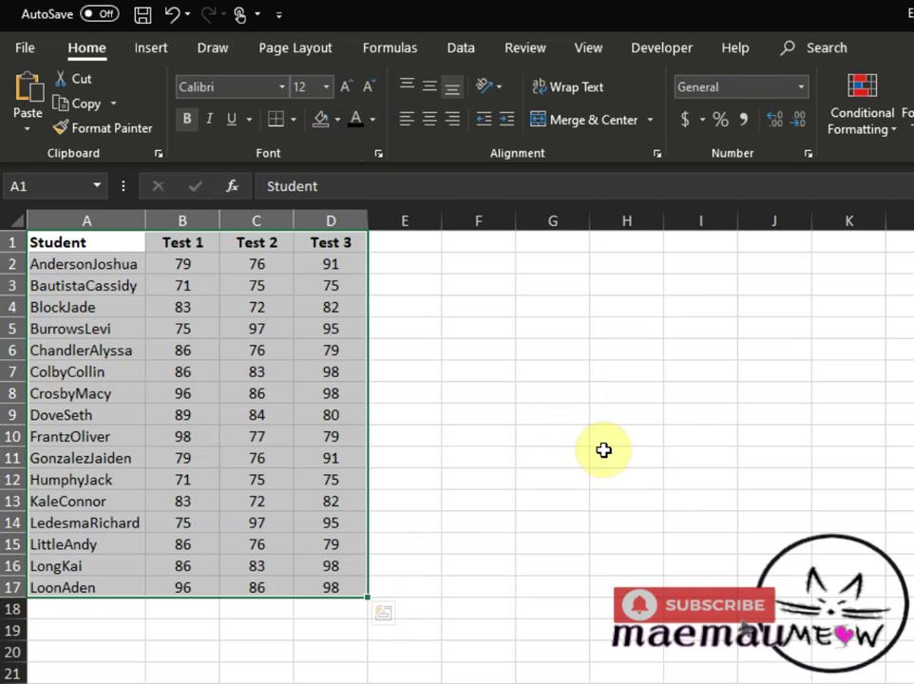
pyautogui.click(479, 346)
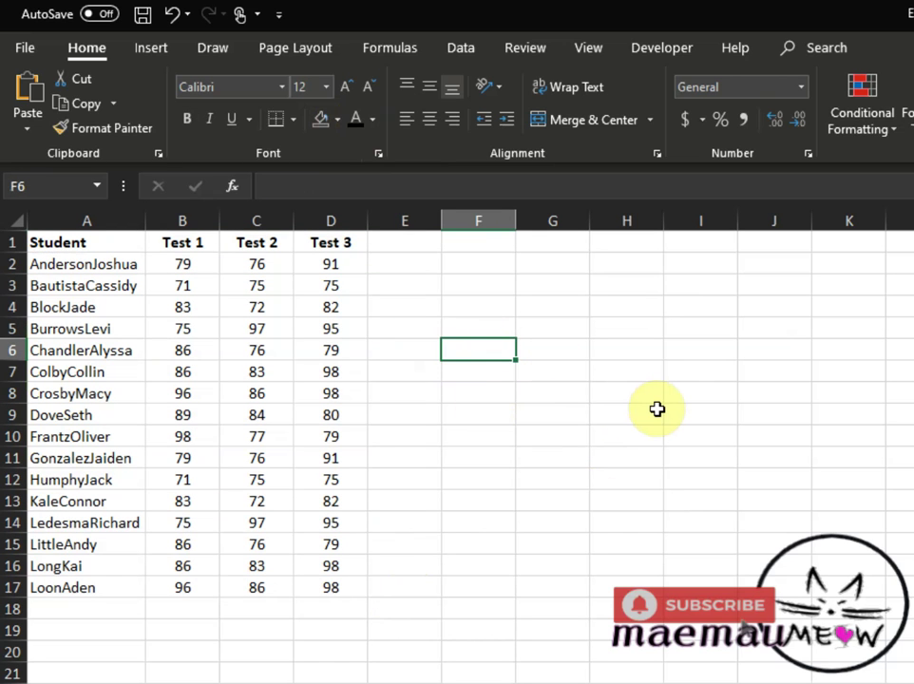